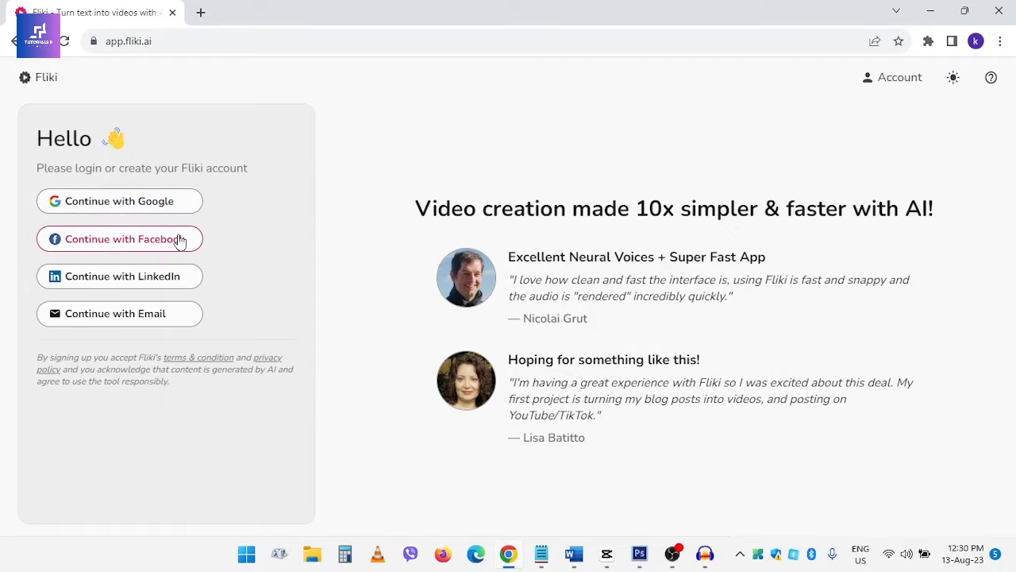
- Sign in to Fliki with an existing Google account
{"action": "left_click", "coordinate": [138, 208]}
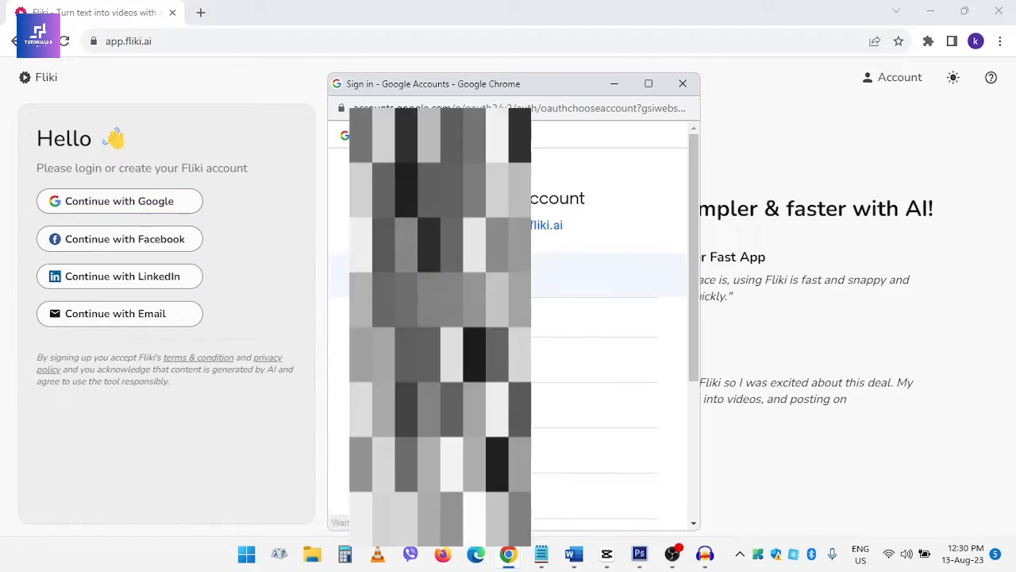
{"action": "scroll", "coordinate": [604, 294], "scroll_direction": "down", "scroll_amount": 5}
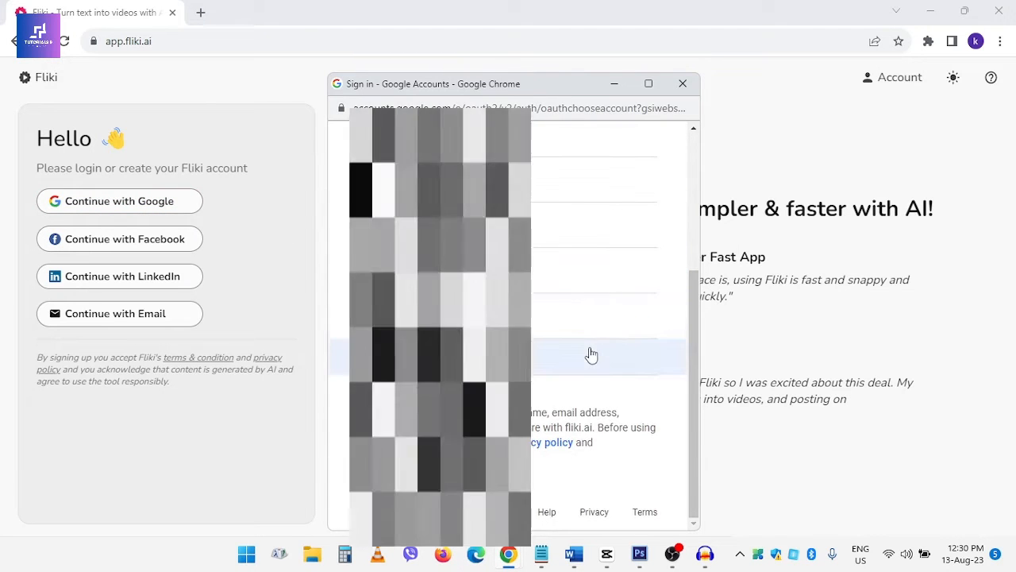
{"action": "scroll", "coordinate": [592, 355], "scroll_direction": "up", "scroll_amount": 5}
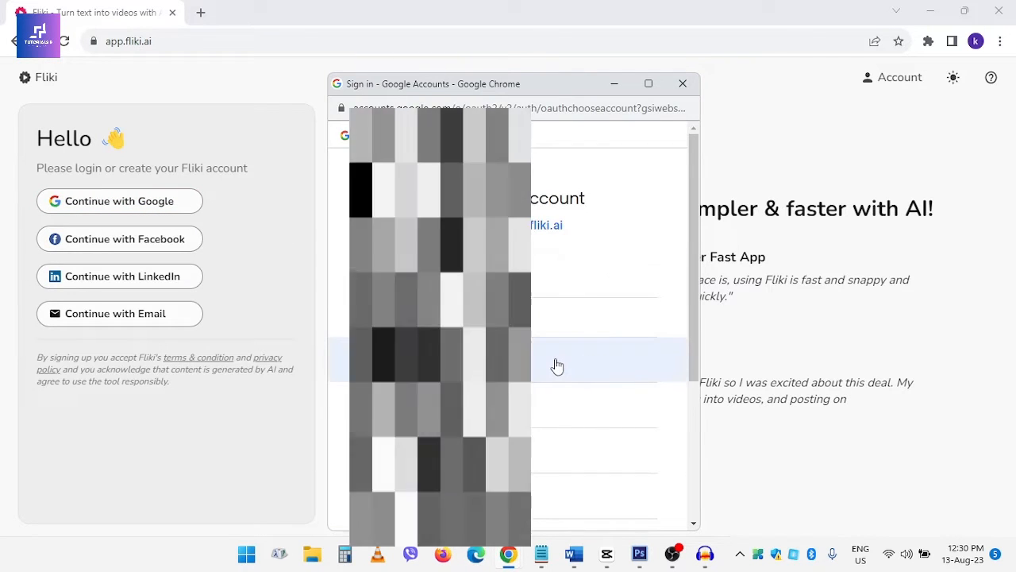
{"action": "left_click", "coordinate": [557, 365]}
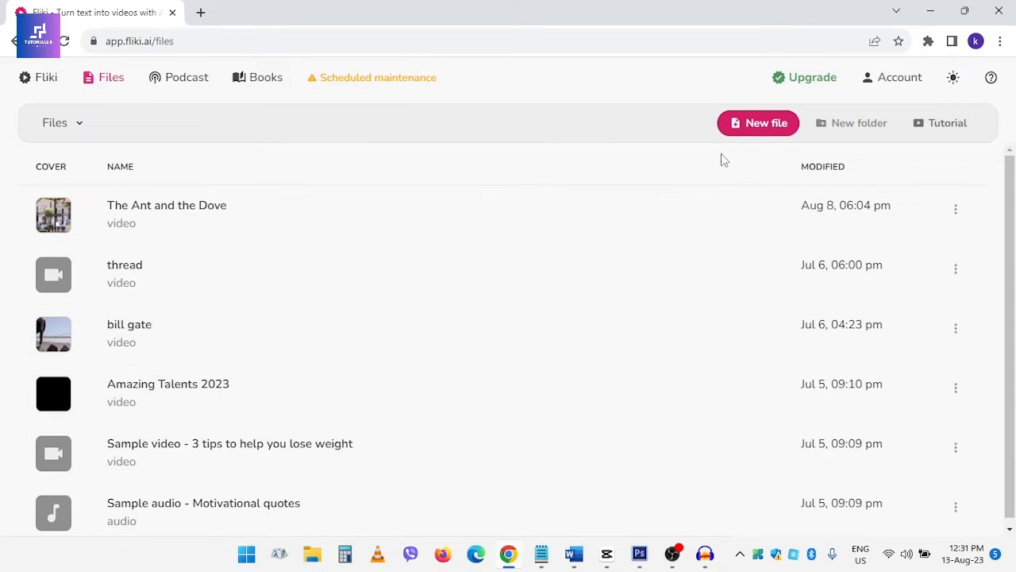
- Create a new English video file named "10 richest countries"
{"action": "left_click", "coordinate": [767, 125]}
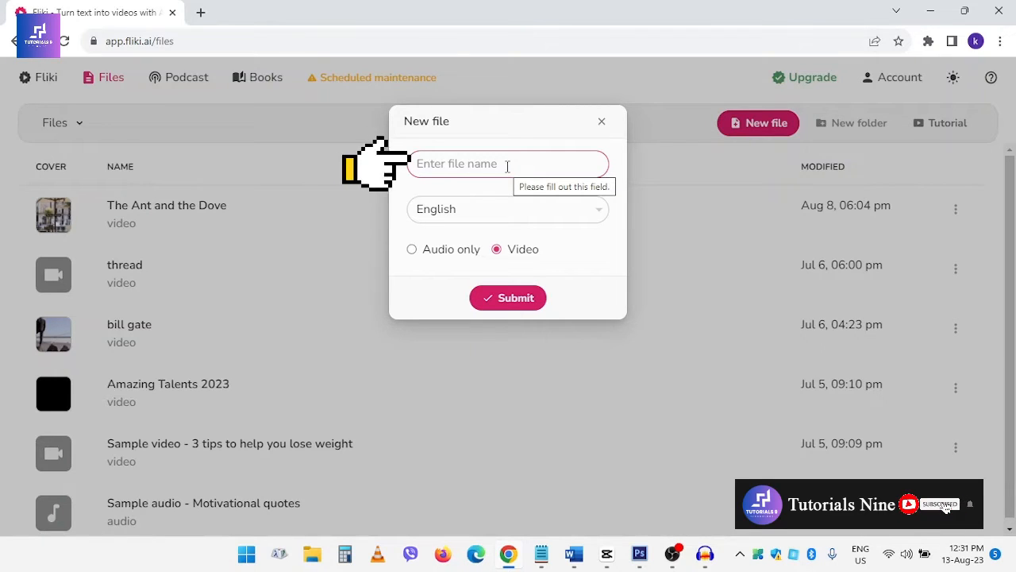
{"action": "type", "text": "10 richest countries"}
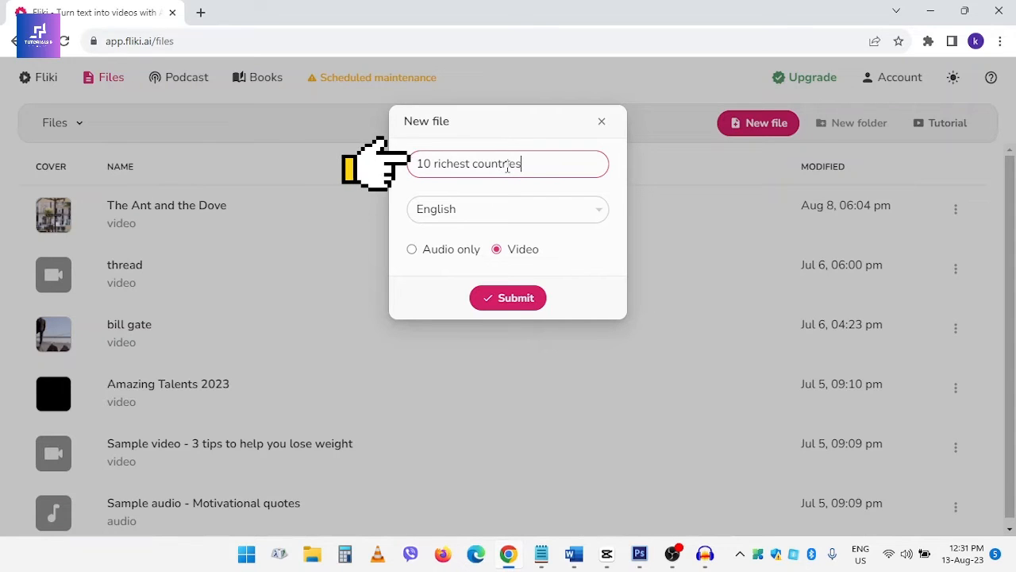
{"action": "left_click", "coordinate": [512, 214]}
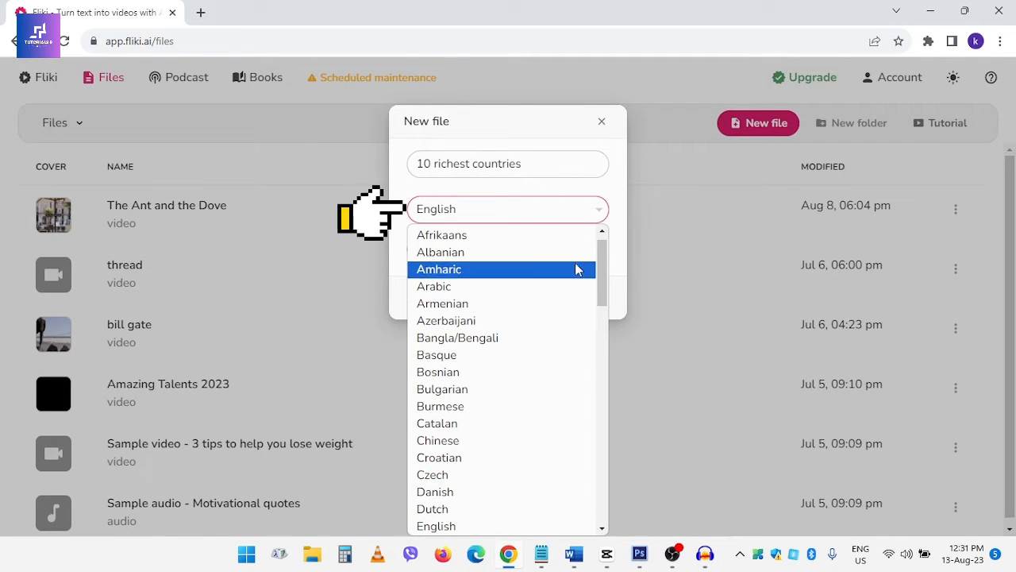
{"action": "mouse_move", "coordinate": [603, 268]}
{"action": "left_mouse_down"}
{"action": "mouse_move", "coordinate": [602, 292]}
{"action": "mouse_move", "coordinate": [601, 272]}
{"action": "left_mouse_up"}
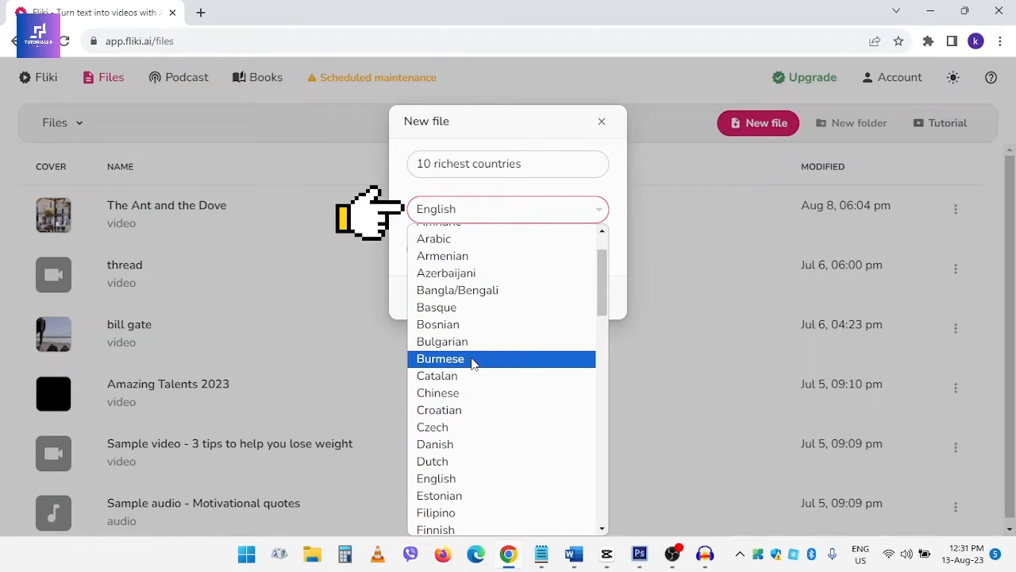
{"action": "scroll", "coordinate": [491, 365], "scroll_direction": "down", "scroll_amount": 4}
{"action": "scroll", "coordinate": [493, 366], "scroll_direction": "up", "scroll_amount": 4}
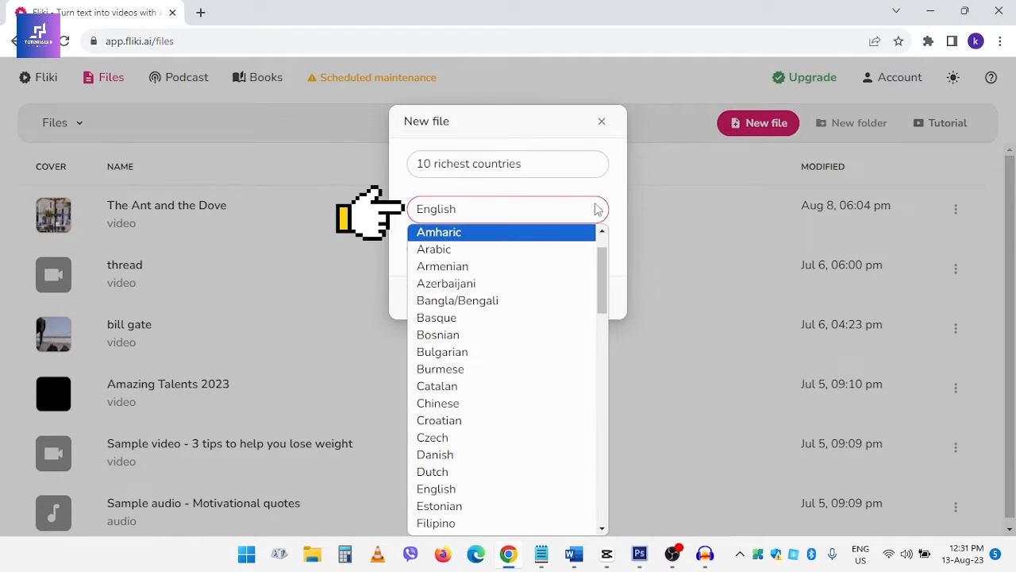
{"action": "left_click", "coordinate": [597, 208]}
{"action": "left_click", "coordinate": [497, 171]}
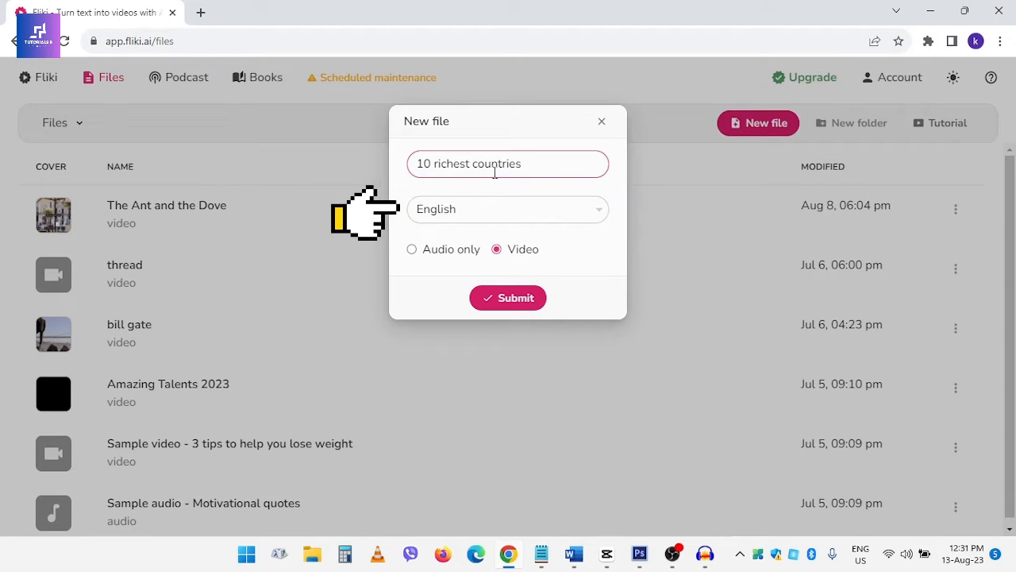
{"action": "left_click", "coordinate": [451, 260]}
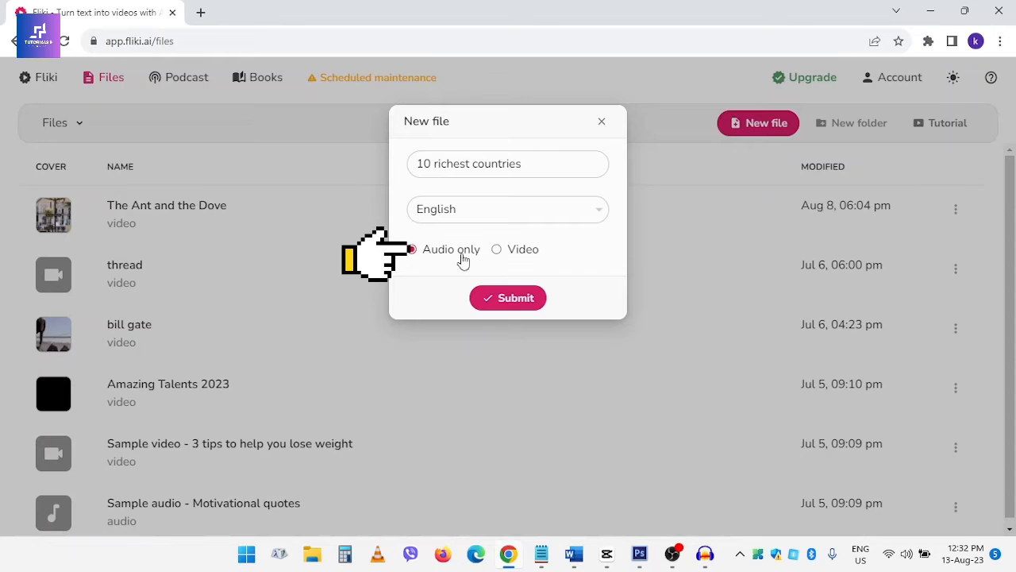
{"action": "left_click", "coordinate": [509, 260]}
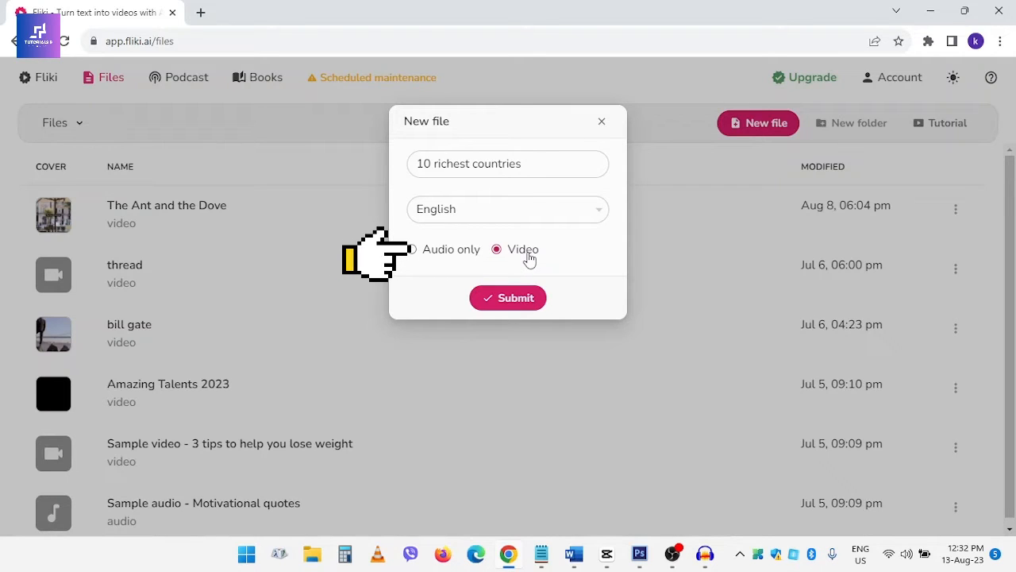
{"action": "left_click", "coordinate": [524, 305]}
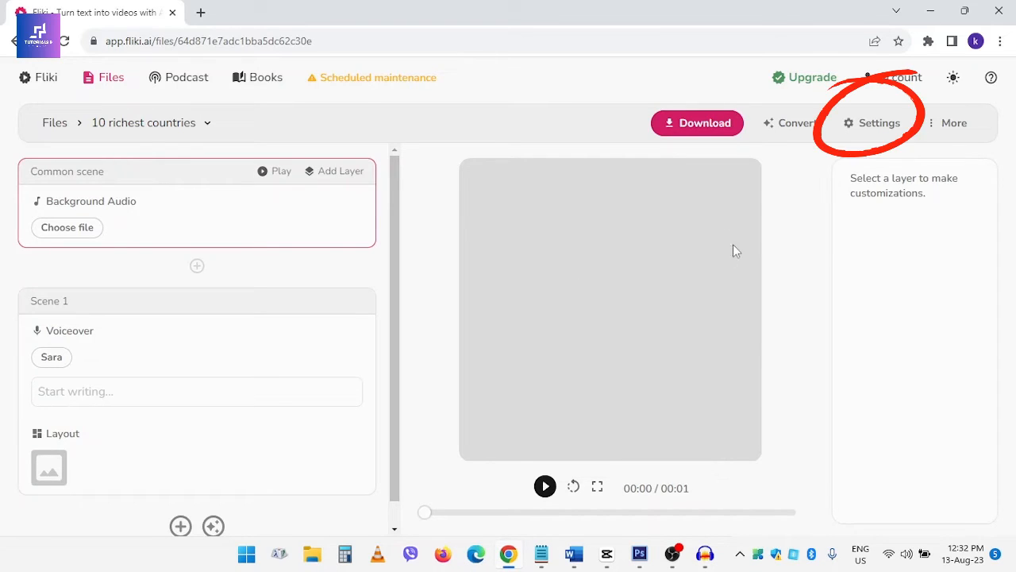
- Set the video's aspect ratio to Portrait (9:16) and save the settings
{"action": "left_click", "coordinate": [877, 127]}
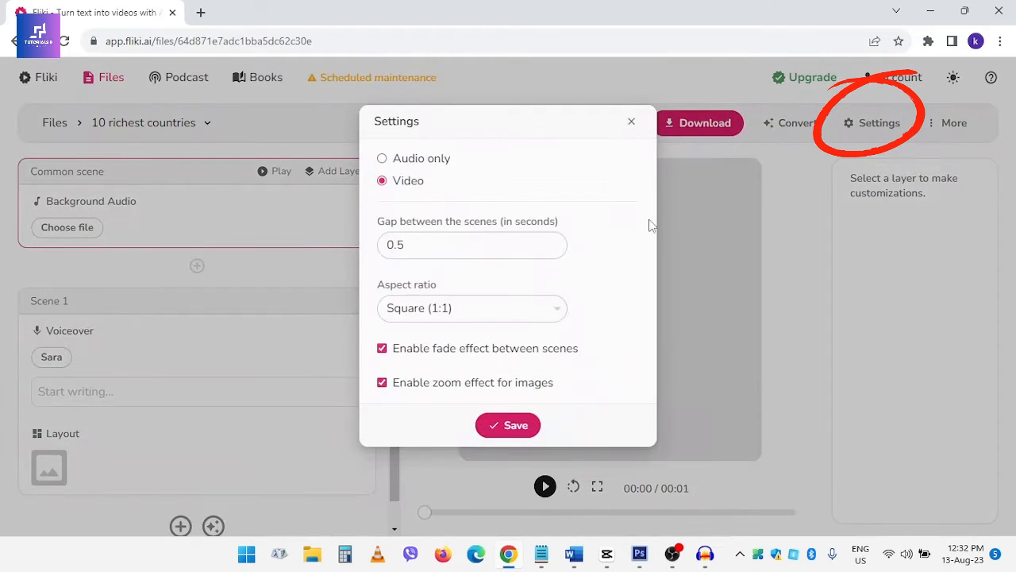
{"action": "left_click", "coordinate": [540, 320]}
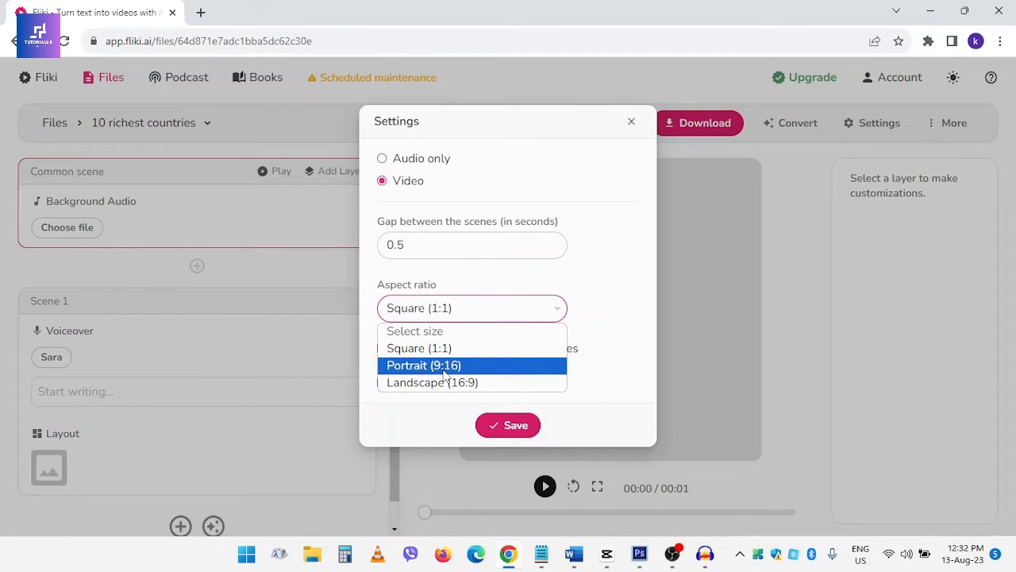
{"action": "left_click", "coordinate": [468, 367]}
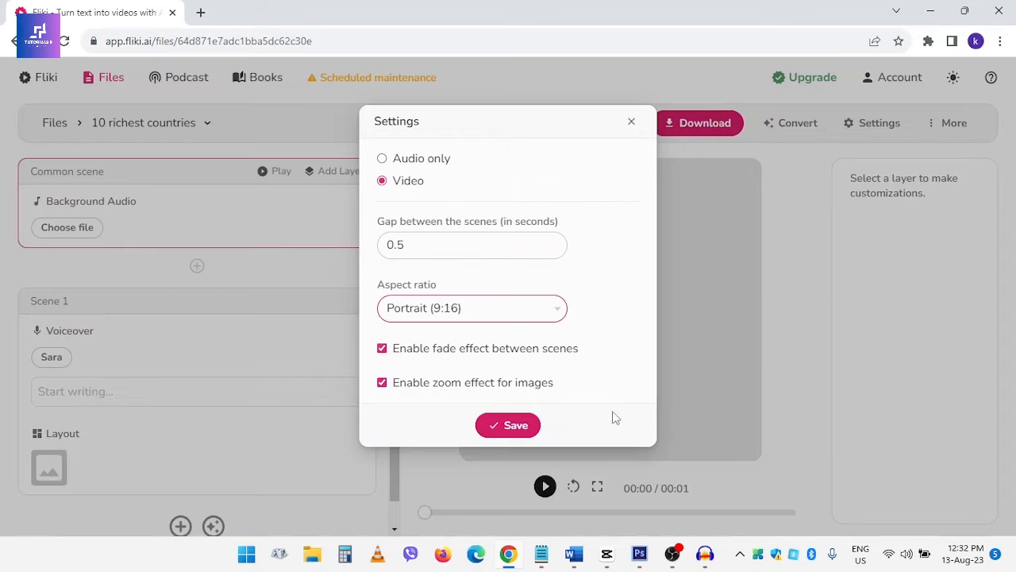
{"action": "left_click", "coordinate": [504, 429]}
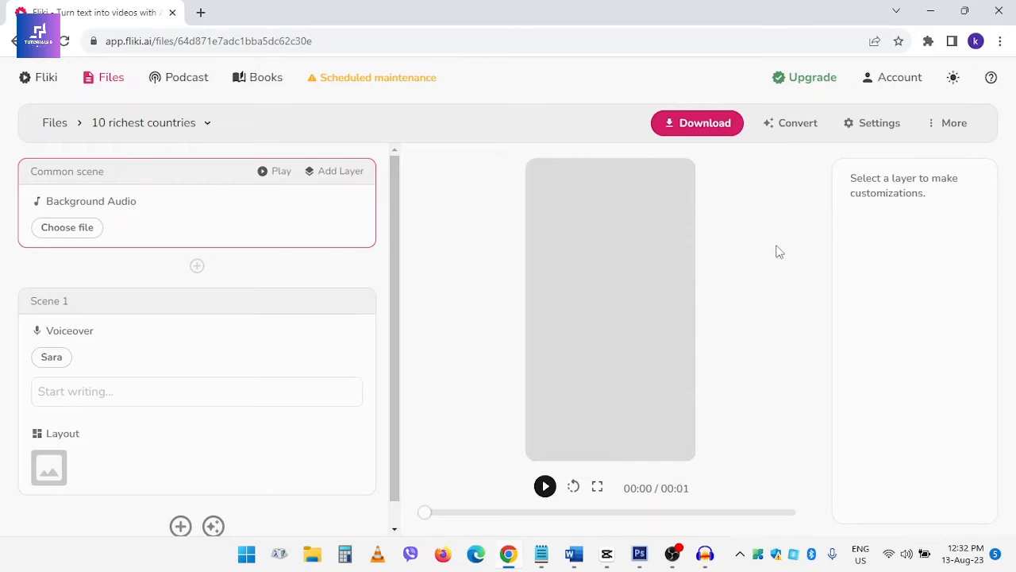
- Convert the idea "About the world's 10 richest countries" to a video in the Explainer style
{"action": "left_click", "coordinate": [798, 127]}
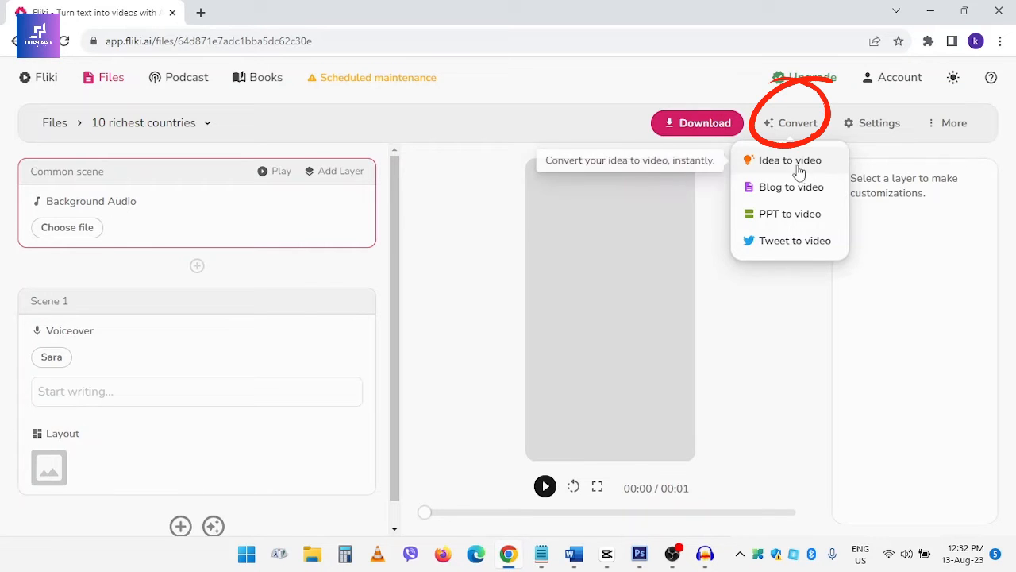
{"action": "left_click", "coordinate": [832, 166]}
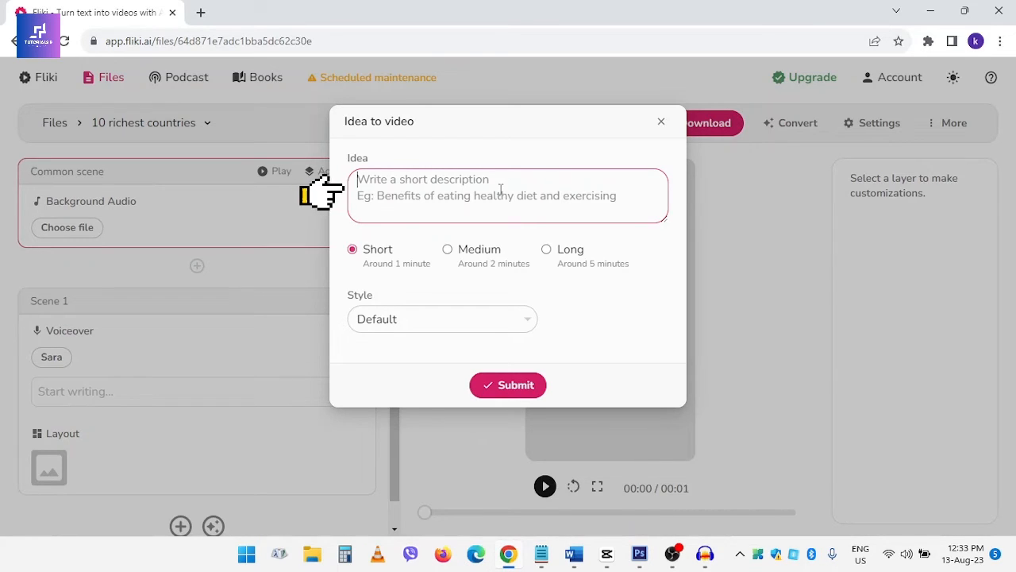
{"action": "type", "text": "Ab"}
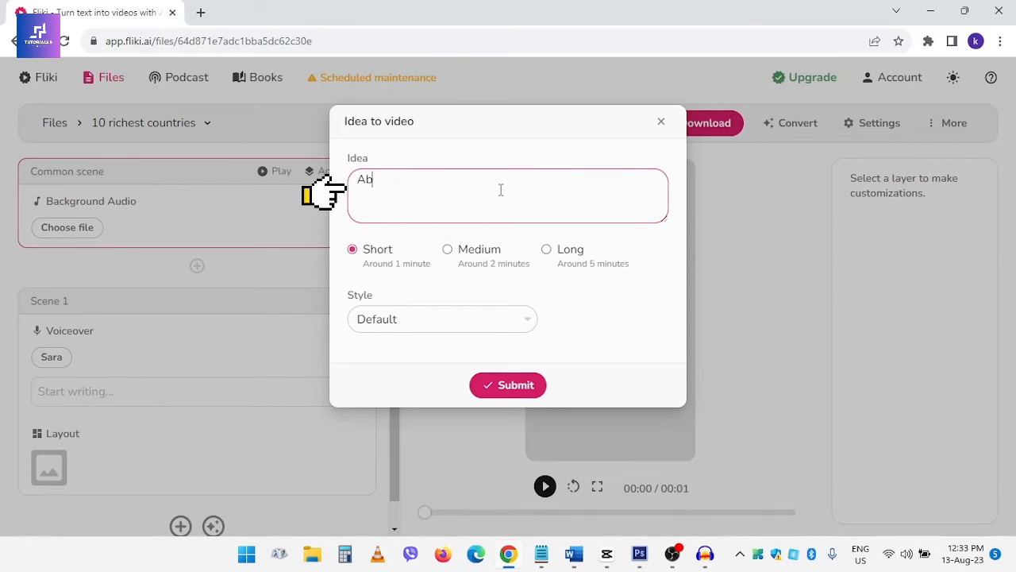
{"action": "type", "text": "out the world's 10 r"}
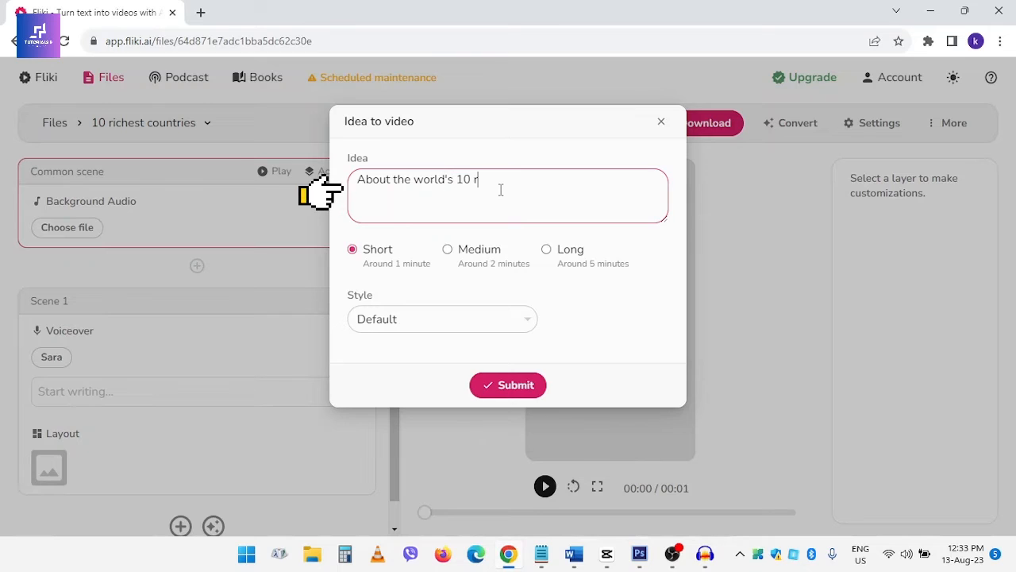
{"action": "type", "text": "ichest countries"}
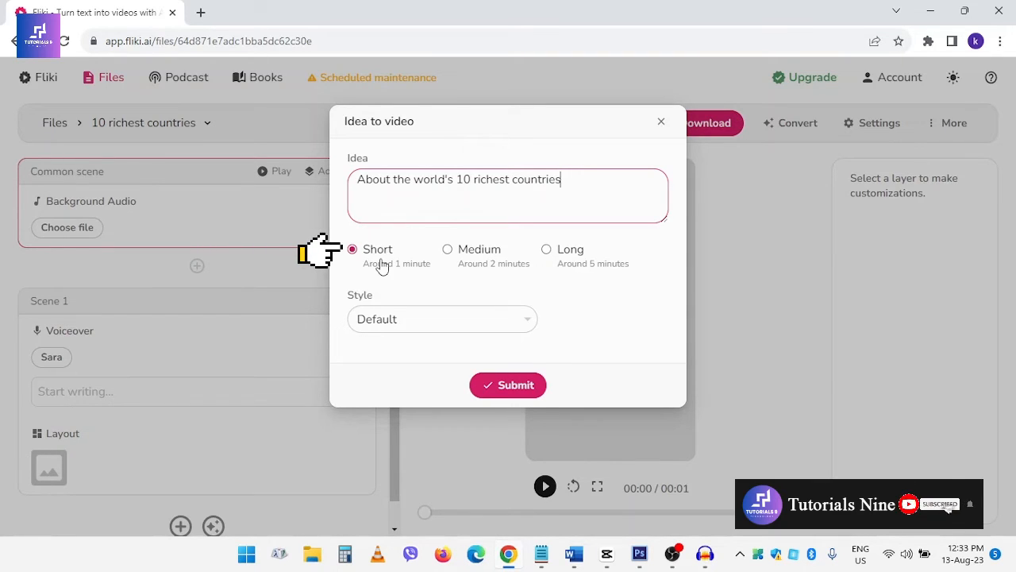
{"action": "left_click", "coordinate": [440, 321]}
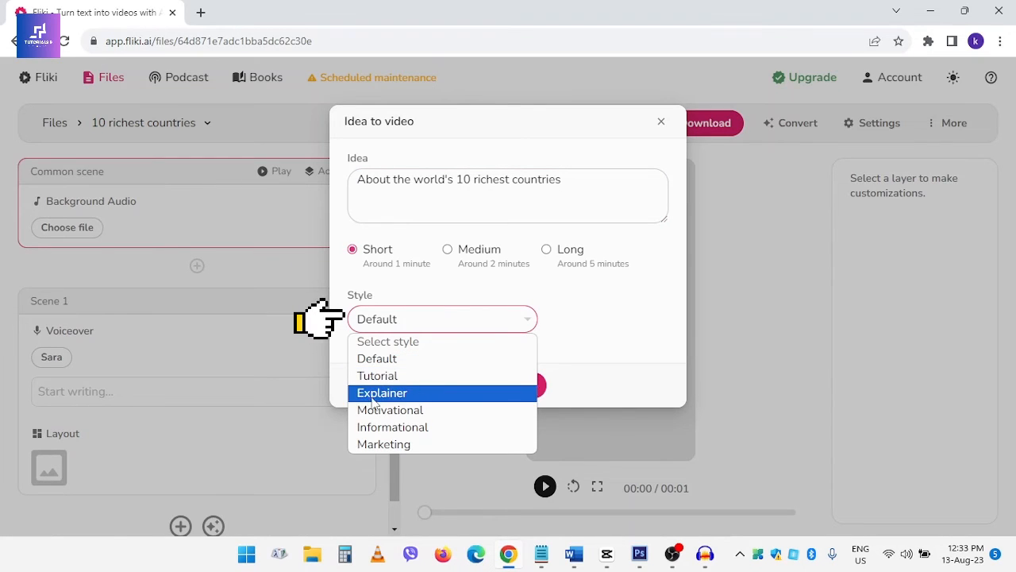
{"action": "left_click", "coordinate": [397, 397]}
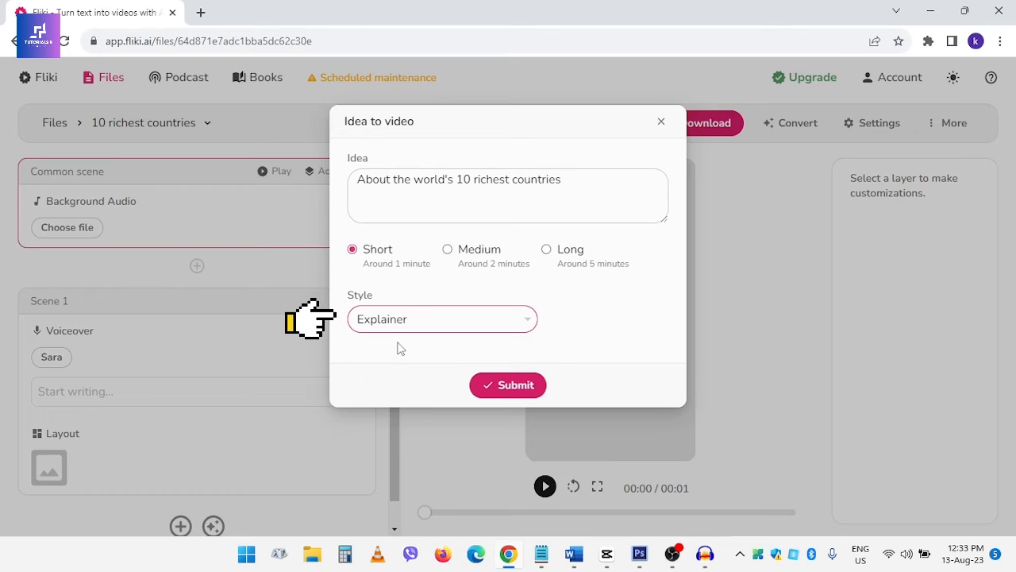
{"action": "left_click", "coordinate": [519, 389]}
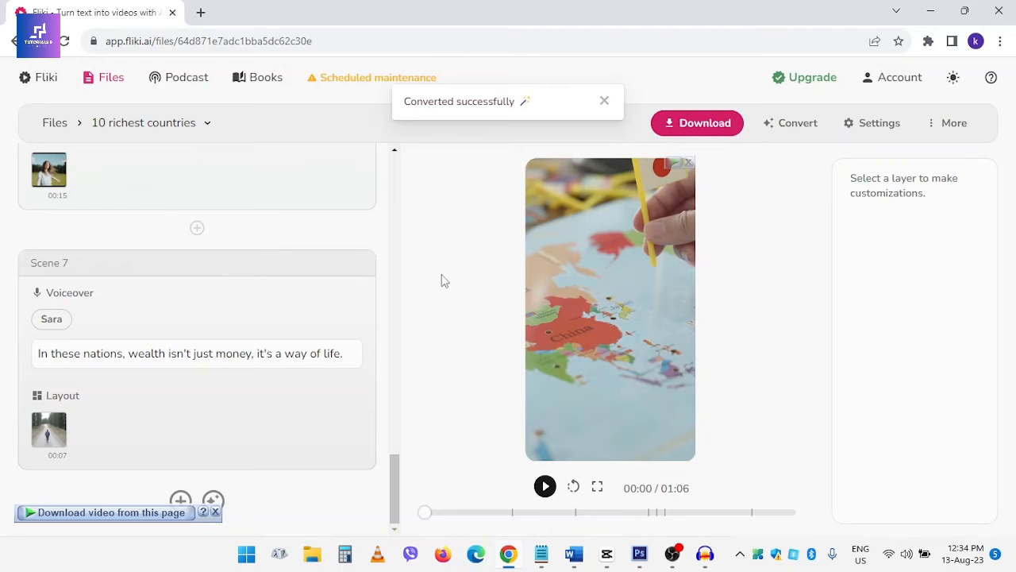
- Review the voiceover text and layout media of the generated scenes
{"action": "scroll", "coordinate": [366, 343], "scroll_direction": "up", "scroll_amount": 3}
{"action": "scroll", "coordinate": [367, 343], "scroll_direction": "up", "scroll_amount": 15}
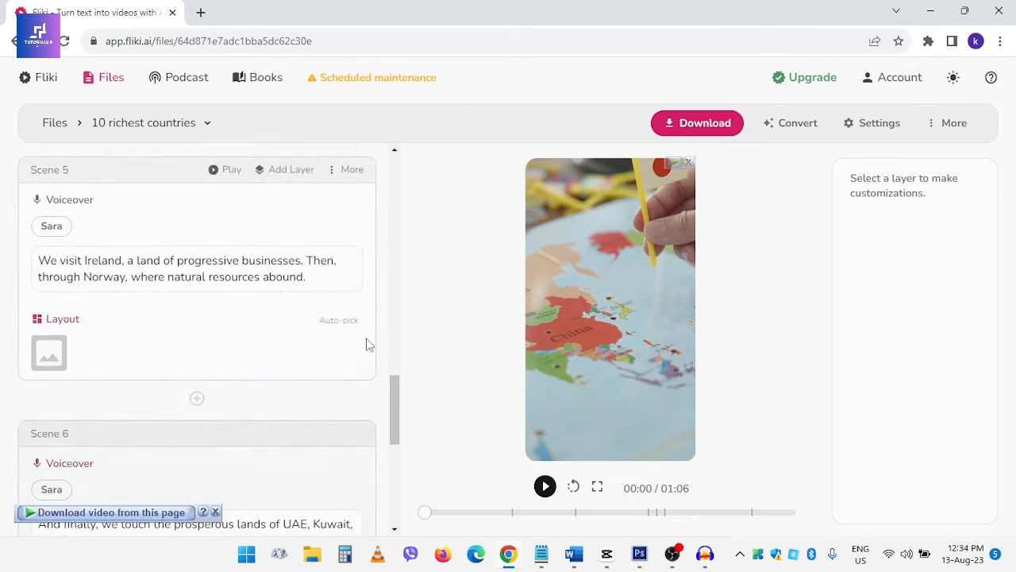
{"action": "scroll", "coordinate": [370, 329], "scroll_direction": "up", "scroll_amount": 5}
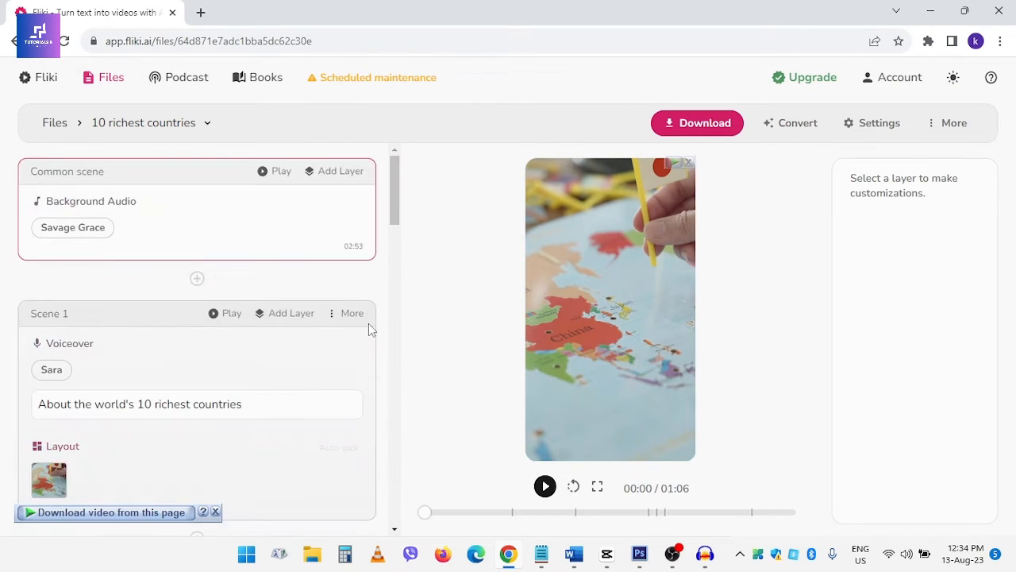
{"action": "scroll", "coordinate": [363, 341], "scroll_direction": "down", "scroll_amount": 4}
{"action": "scroll", "coordinate": [220, 398], "scroll_direction": "down", "scroll_amount": 2}
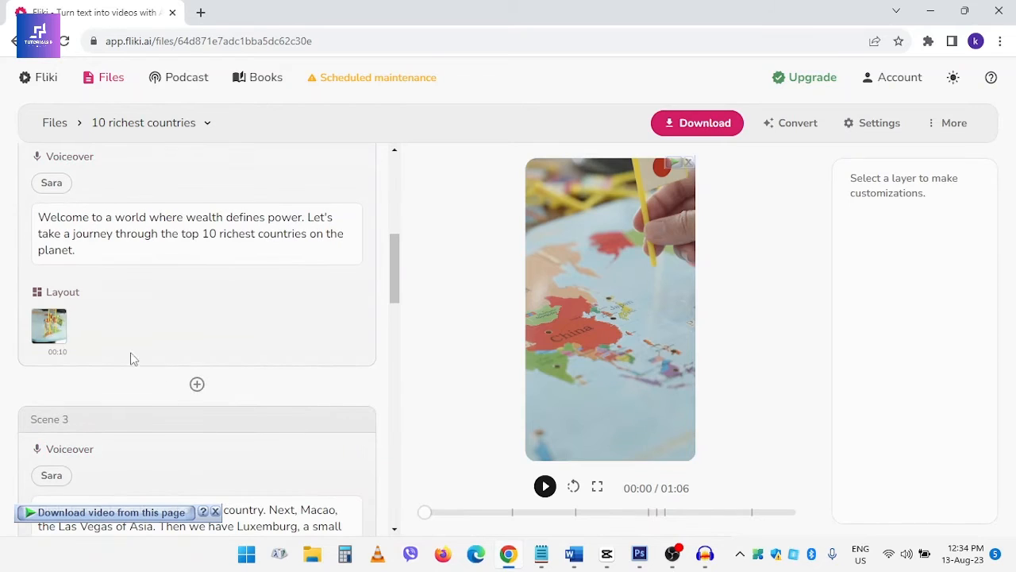
{"action": "scroll", "coordinate": [110, 362], "scroll_direction": "down", "scroll_amount": 3}
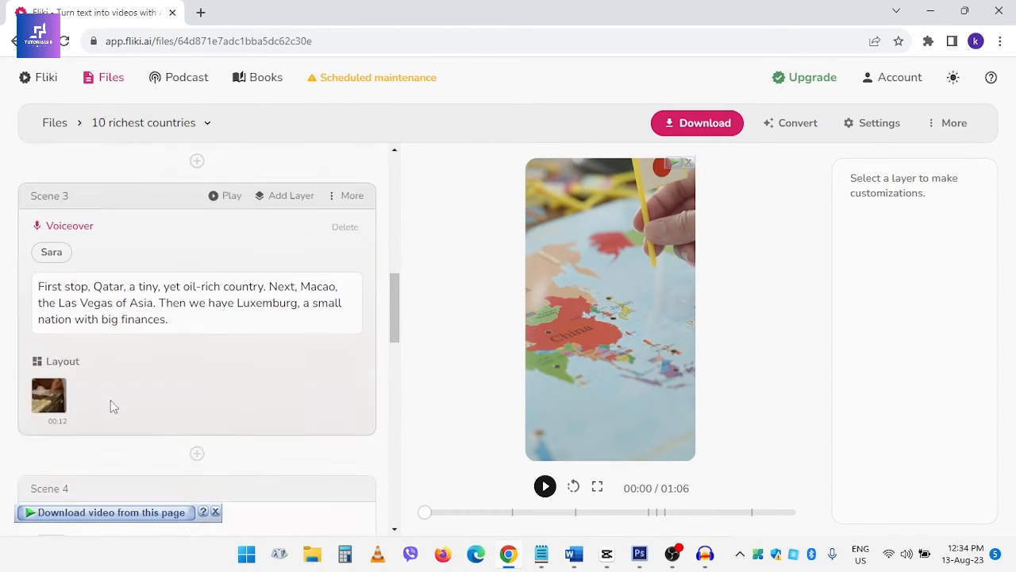
{"action": "scroll", "coordinate": [112, 407], "scroll_direction": "down", "scroll_amount": 1}
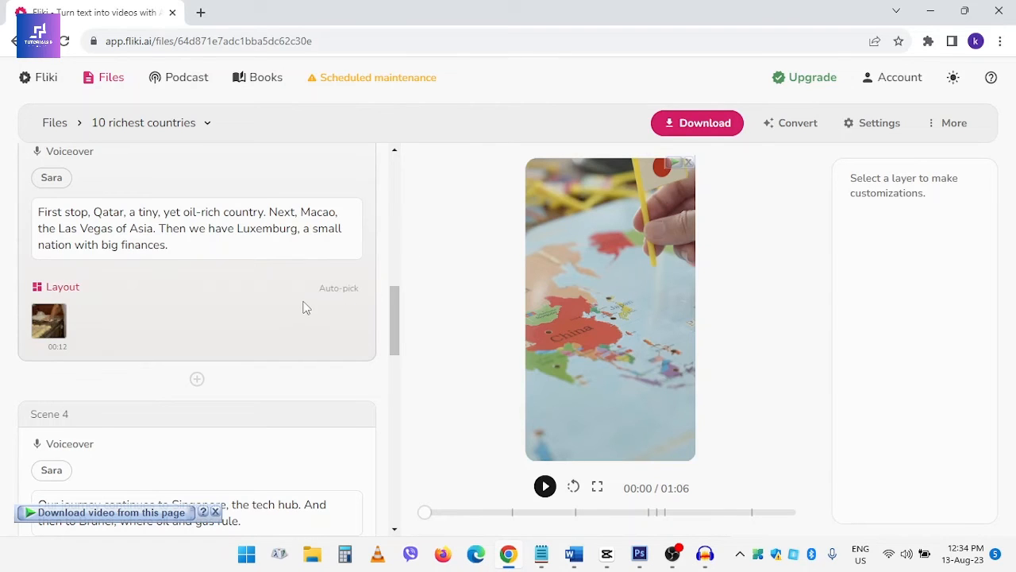
- Set the subtitle position of Scene 3's voiceover to the centre of the frame
{"action": "scroll", "coordinate": [341, 288], "scroll_direction": "up", "scroll_amount": 1}
{"action": "left_click", "coordinate": [257, 243]}
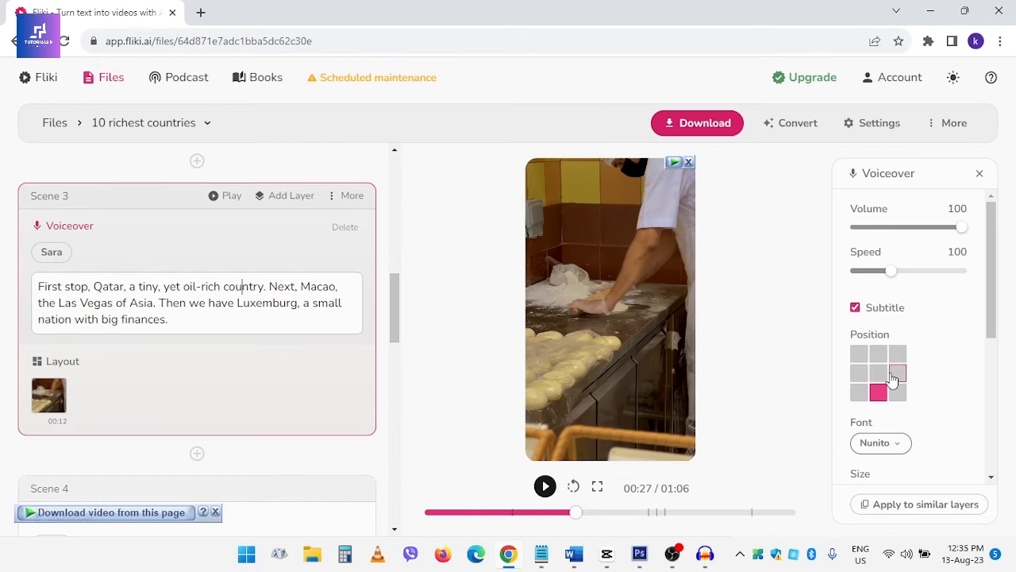
{"action": "left_click", "coordinate": [880, 374]}
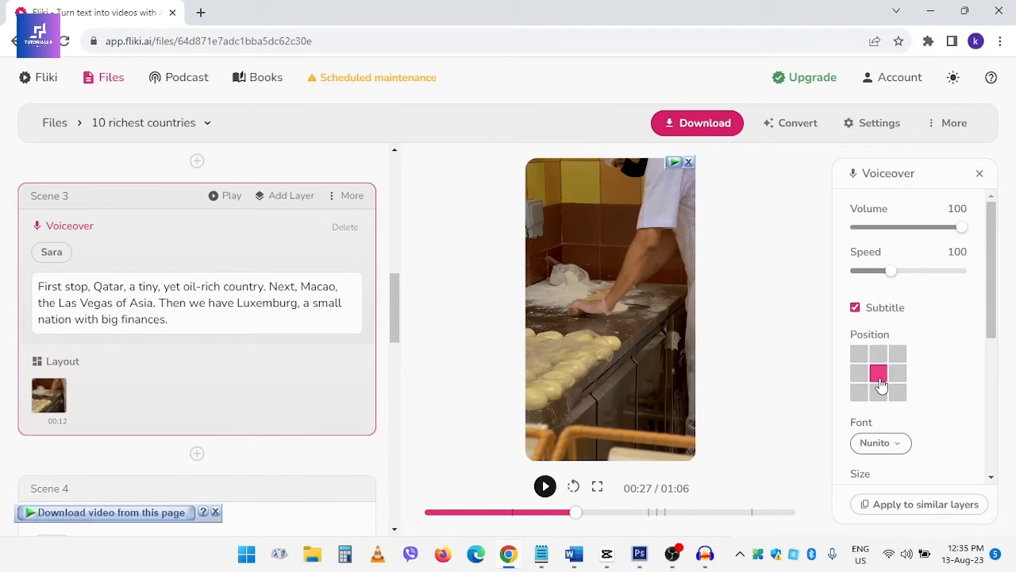
- Set the subtitle text color of Scene 3's voiceover to yellow (RGB 246, 232, 19)
{"action": "scroll", "coordinate": [947, 360], "scroll_direction": "down", "scroll_amount": 1}
{"action": "scroll", "coordinate": [947, 360], "scroll_direction": "down", "scroll_amount": 1}
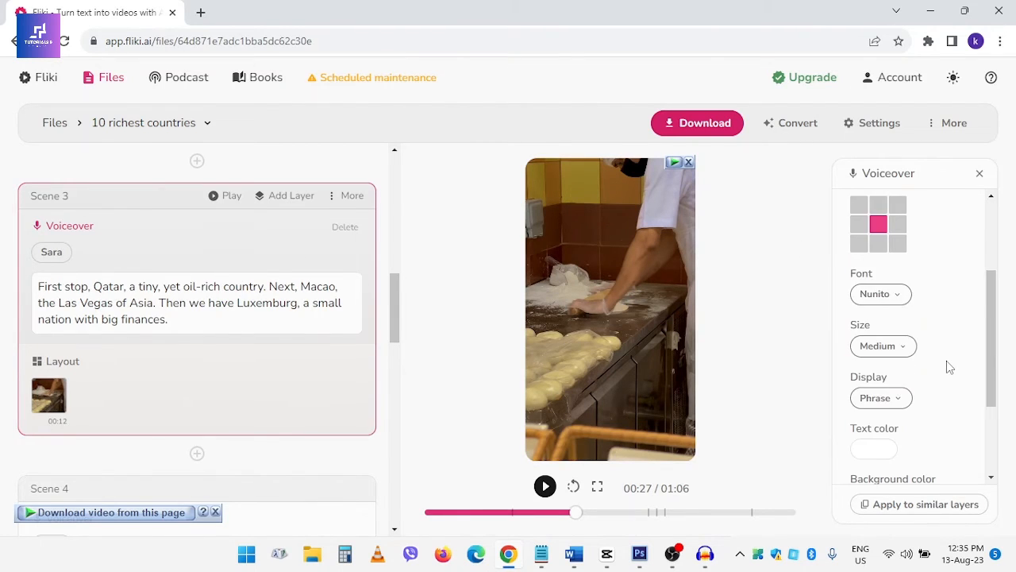
{"action": "scroll", "coordinate": [947, 361], "scroll_direction": "down", "scroll_amount": 1}
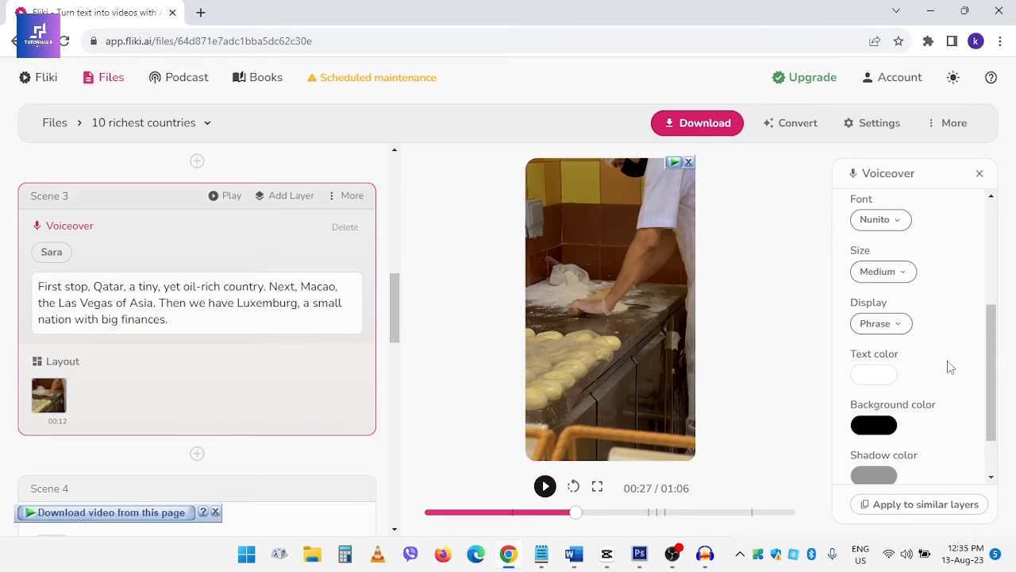
{"action": "left_click", "coordinate": [884, 389]}
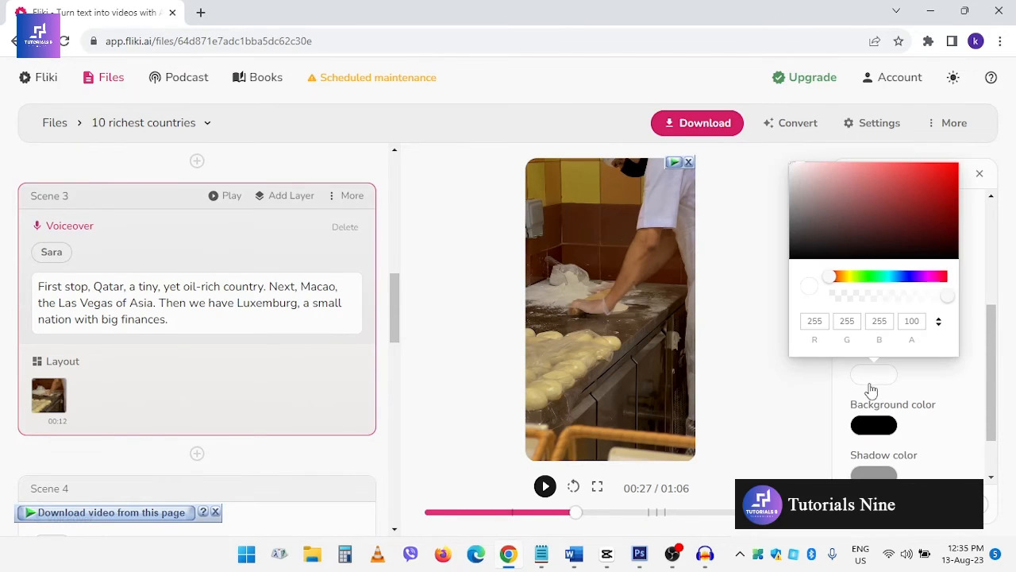
{"action": "left_click", "coordinate": [848, 275]}
{"action": "left_click", "coordinate": [946, 164]}
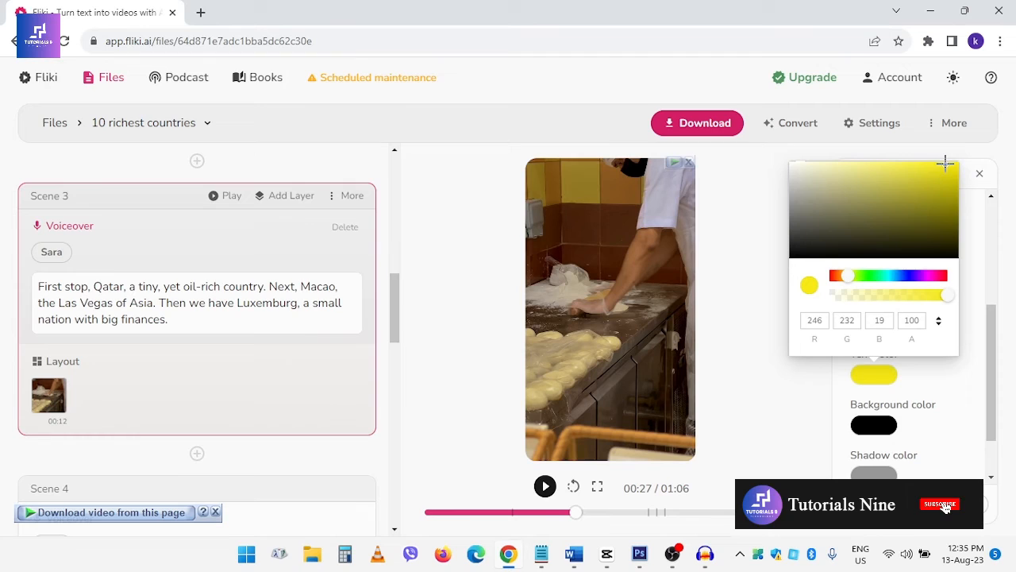
{"action": "left_click", "coordinate": [980, 223]}
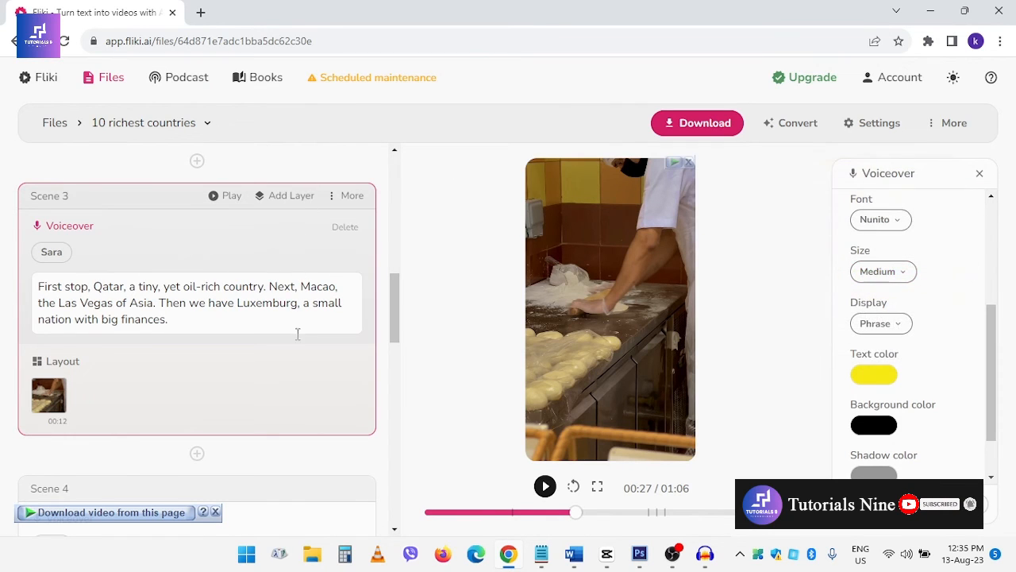
- Apply Scene 3's voiceover subtitle settings to all voiceover layers in the file and confirm the copy
{"action": "scroll", "coordinate": [887, 367], "scroll_direction": "down", "scroll_amount": 2}
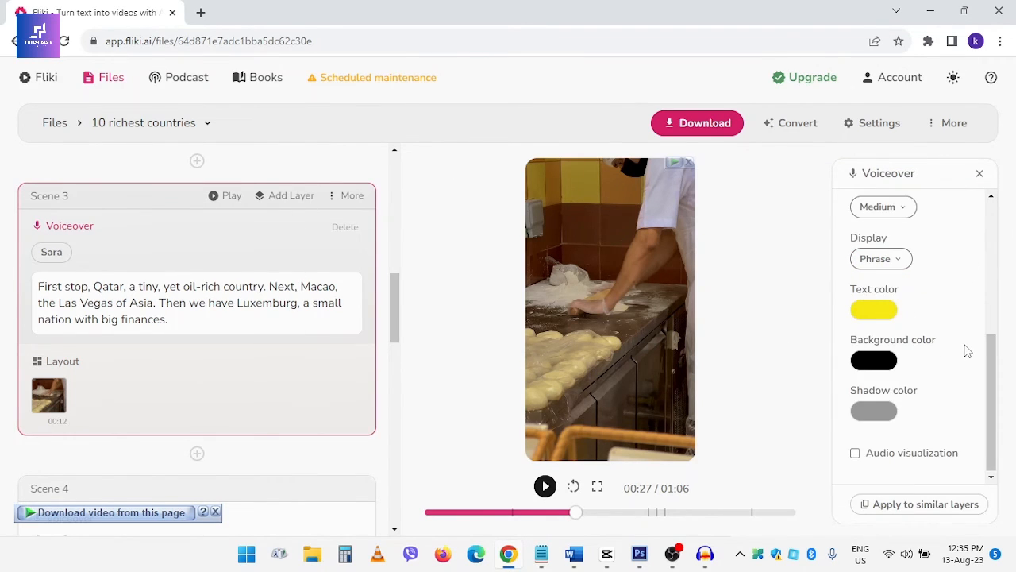
{"action": "left_click", "coordinate": [944, 515]}
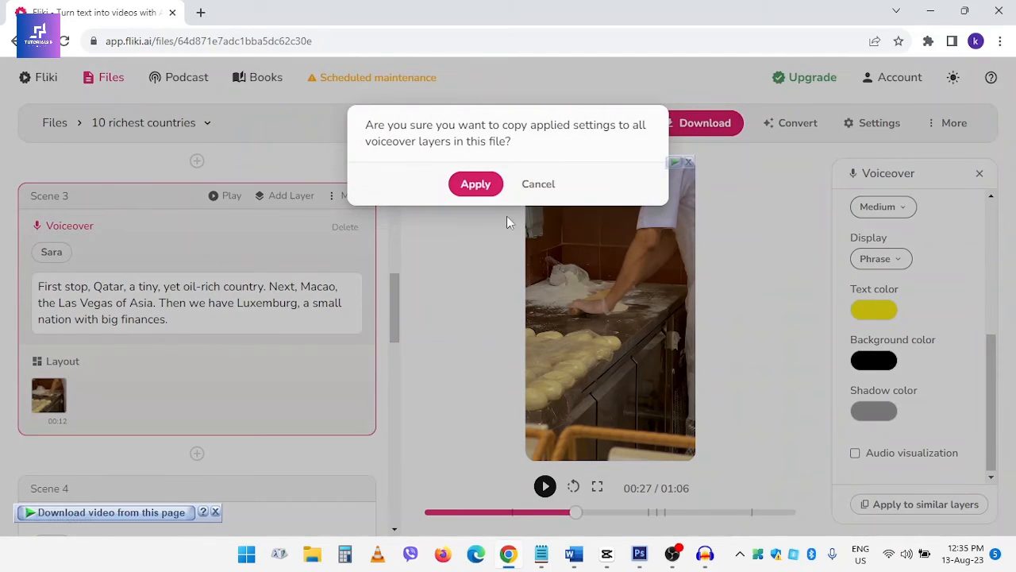
{"action": "left_click", "coordinate": [476, 184]}
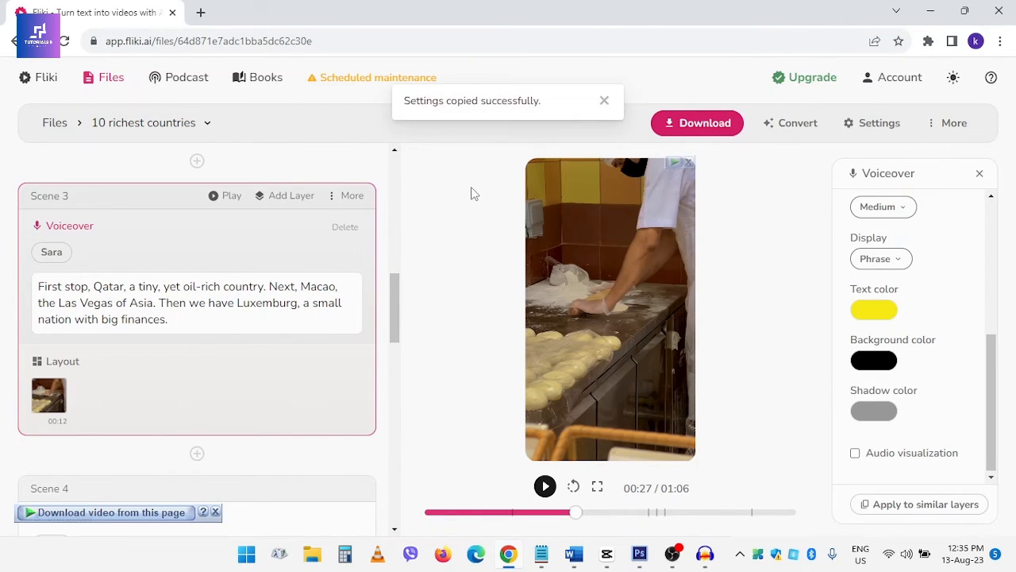
- Start a new export of the 10 richest countries video and confirm satisfaction with the preview
{"action": "left_click", "coordinate": [713, 126]}
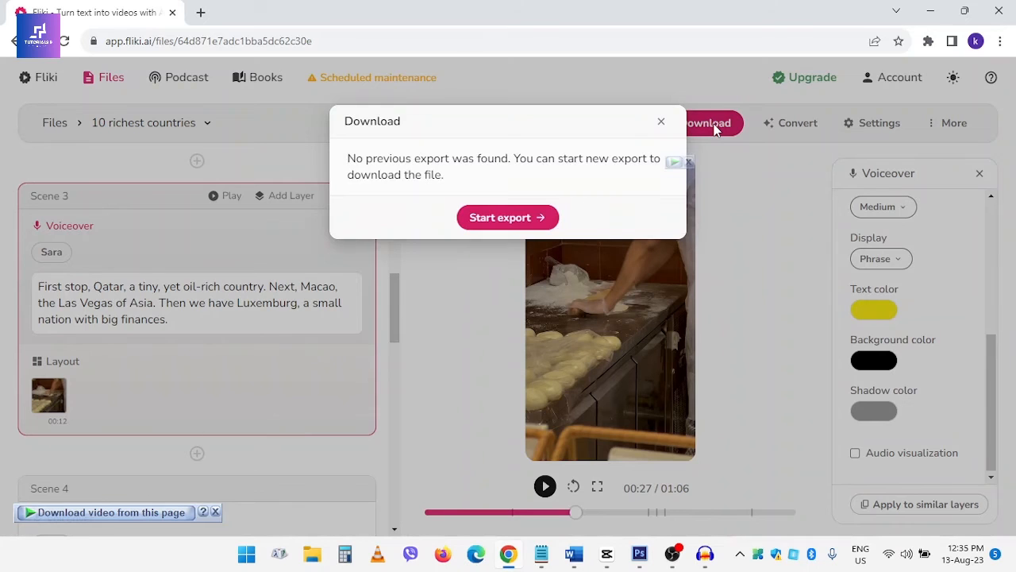
{"action": "left_click", "coordinate": [536, 230]}
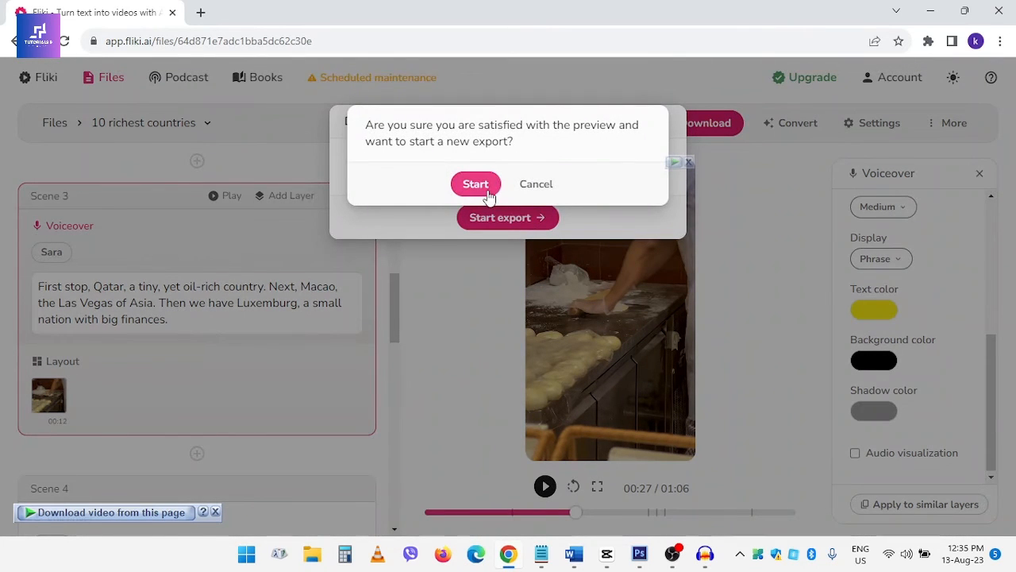
{"action": "left_click", "coordinate": [475, 184]}
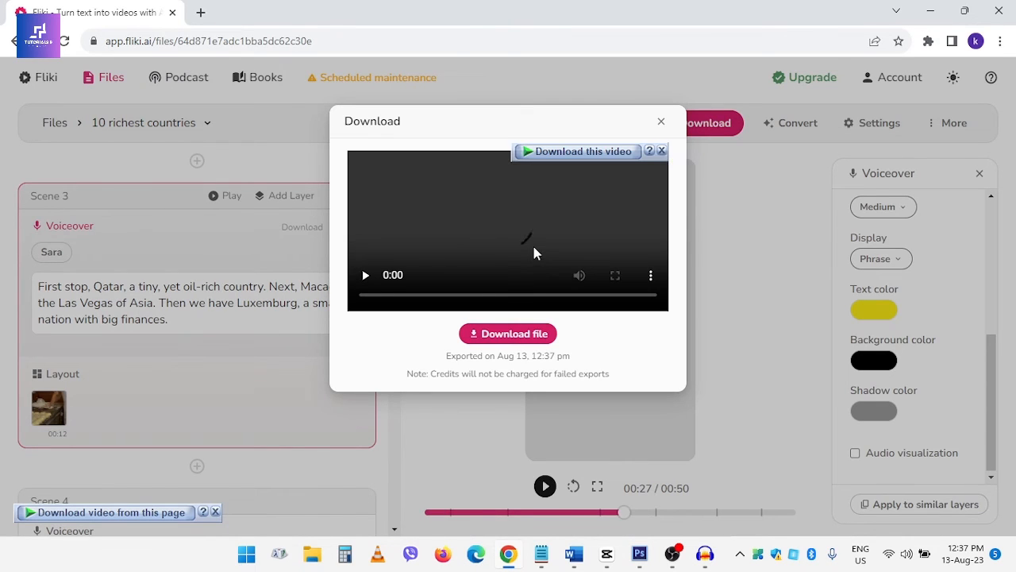
- Download the exported video file, then pause its playback in VLC media player
{"action": "scroll", "coordinate": [596, 231], "scroll_direction": "down", "scroll_amount": 1}
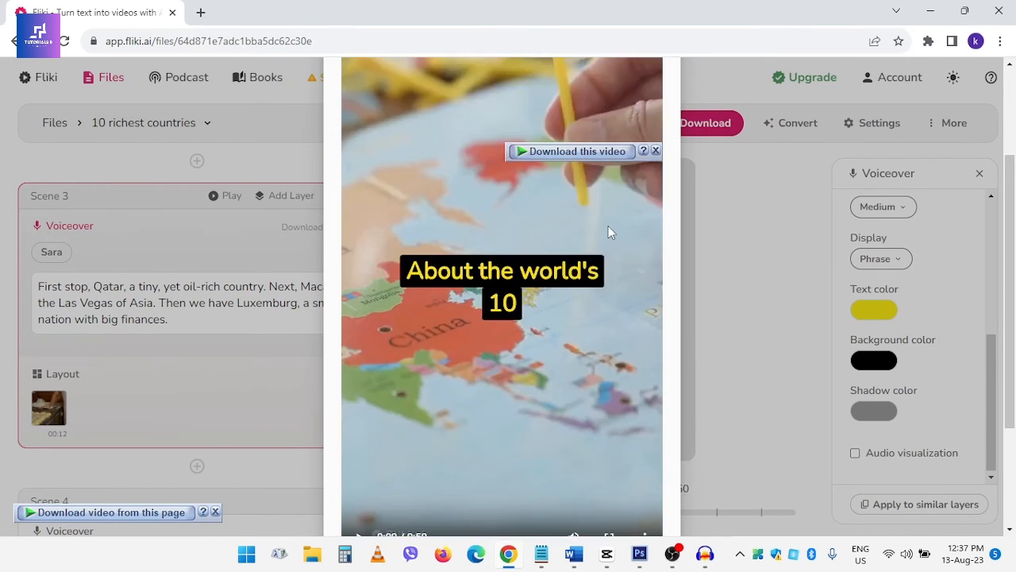
{"action": "scroll", "coordinate": [608, 229], "scroll_direction": "down", "scroll_amount": 2}
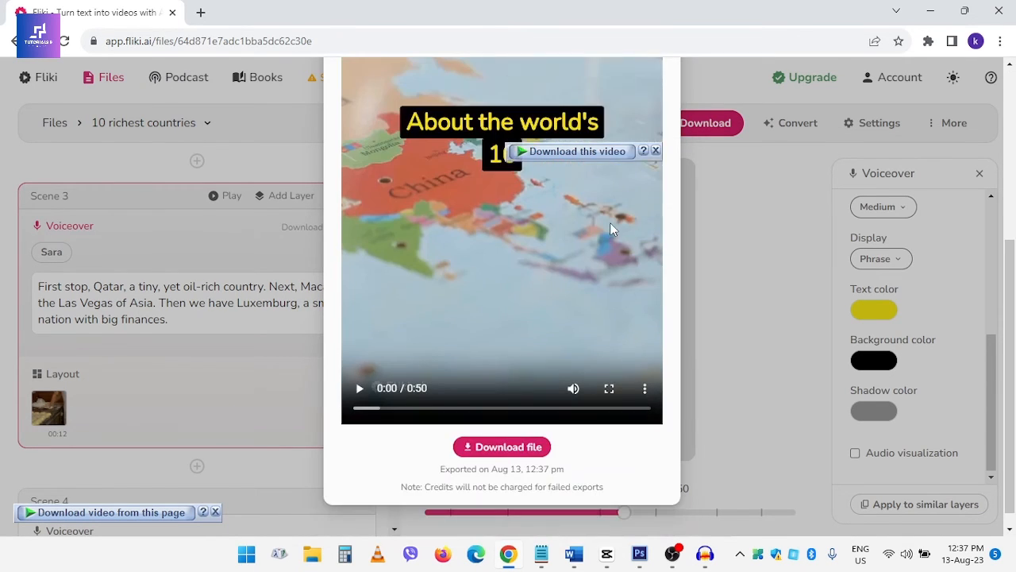
{"action": "left_click", "coordinate": [534, 455]}
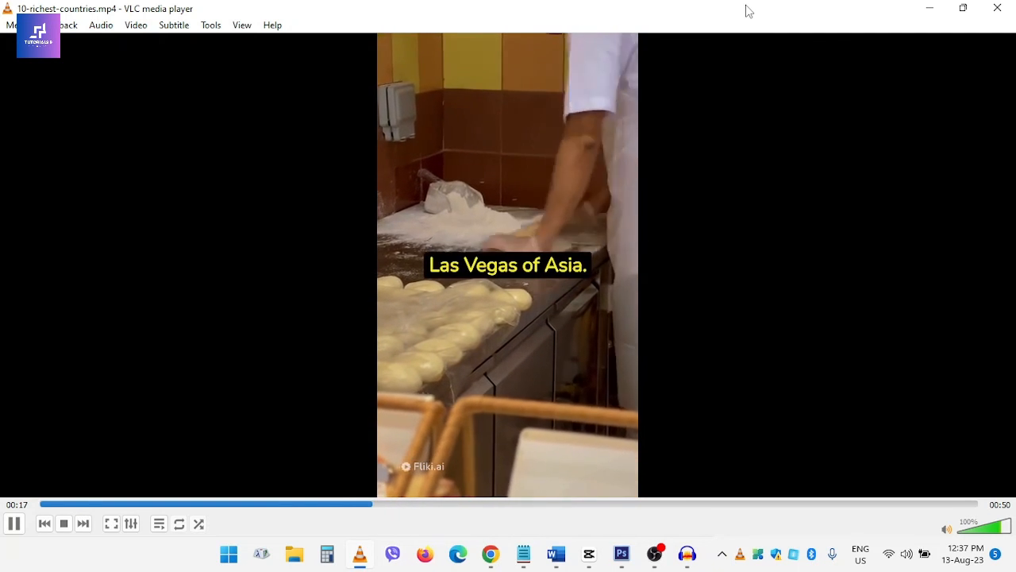
{"action": "left_click", "coordinate": [14, 524]}
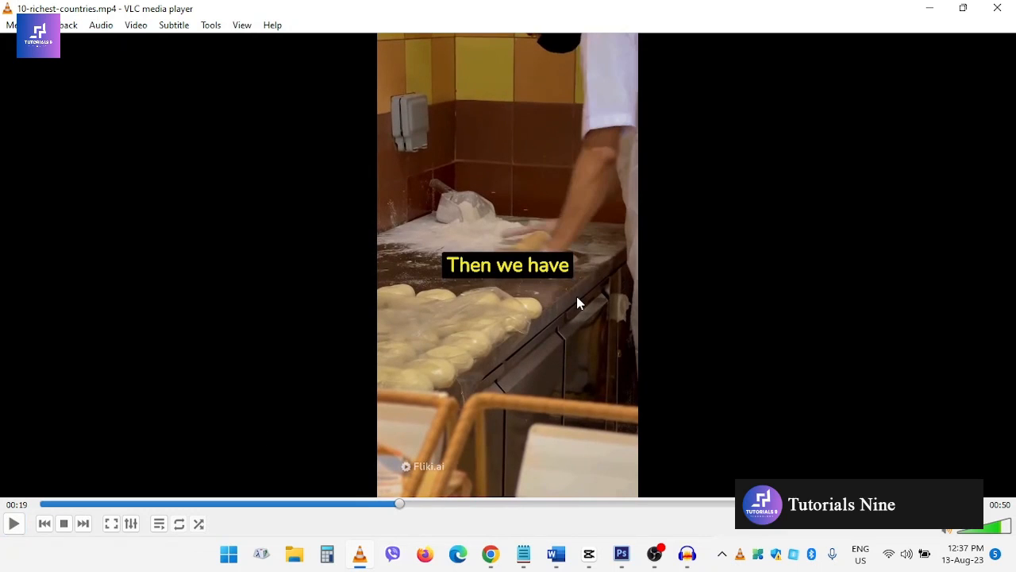